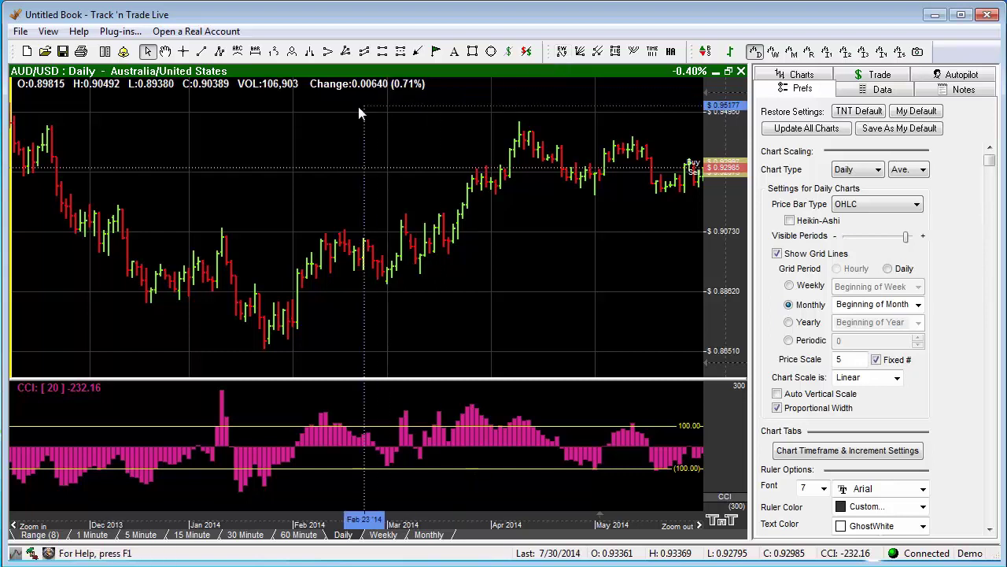
Bring up the chart's options menu and dismiss it without choosing anything
right_click(282, 124)
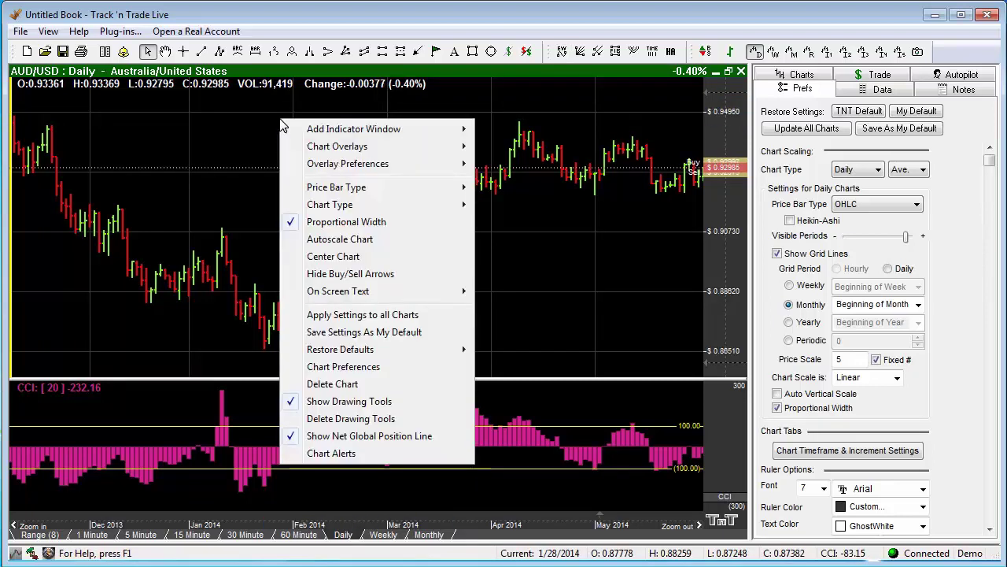
mouse_move(335, 152)
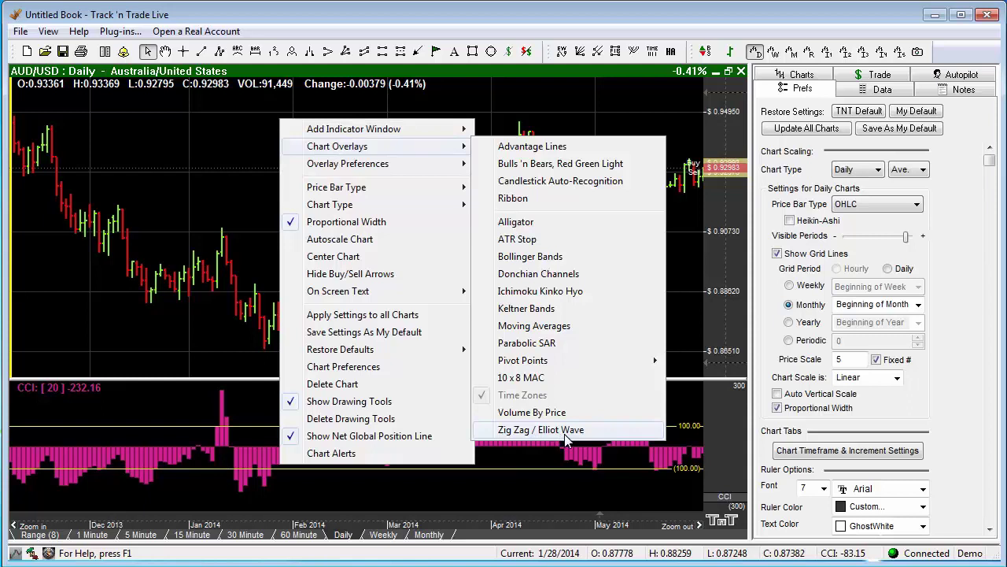
left_click(563, 91)
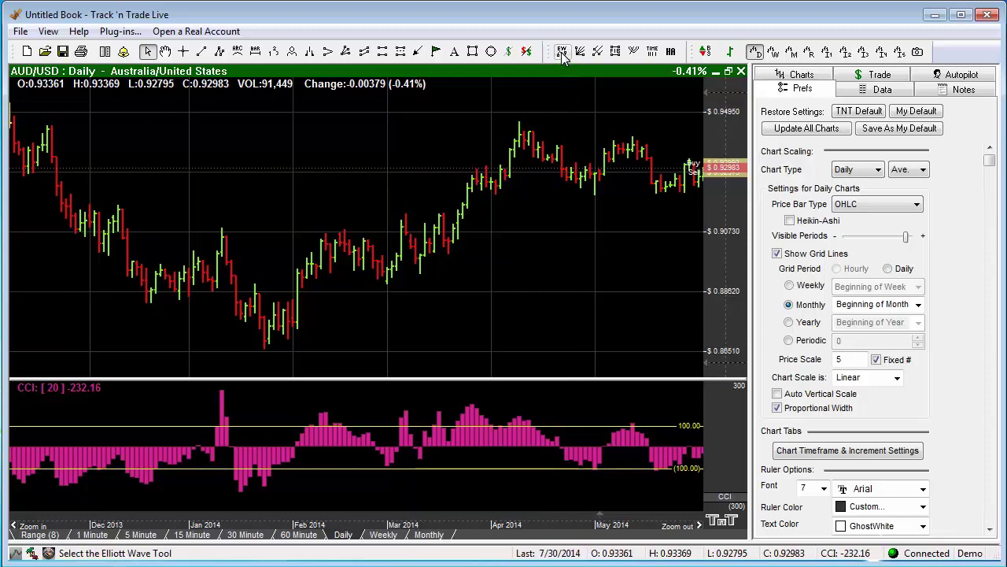
Start an Elliott wave from the January 23 low through point 4, then cancel it
left_click(562, 52)
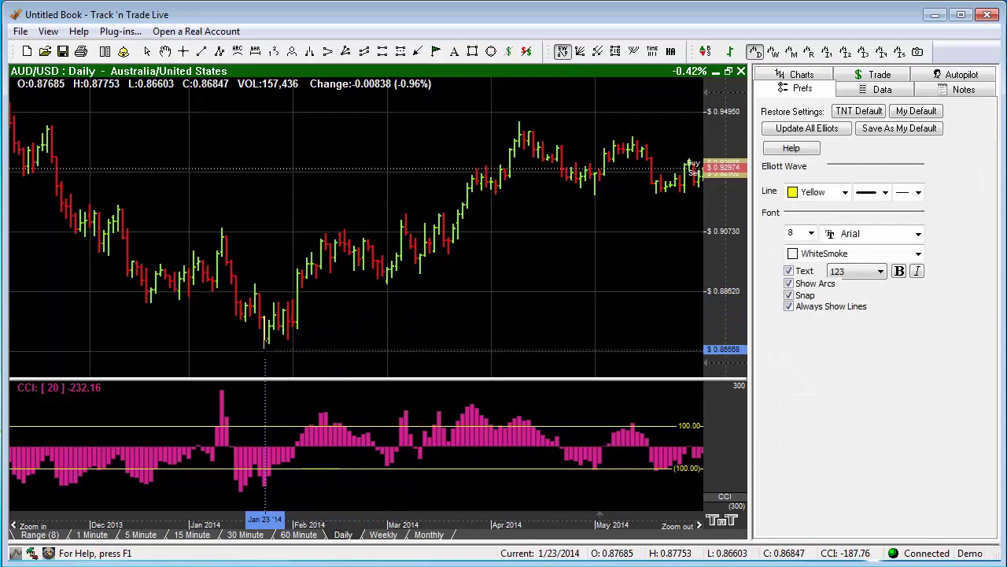
left_click(265, 348)
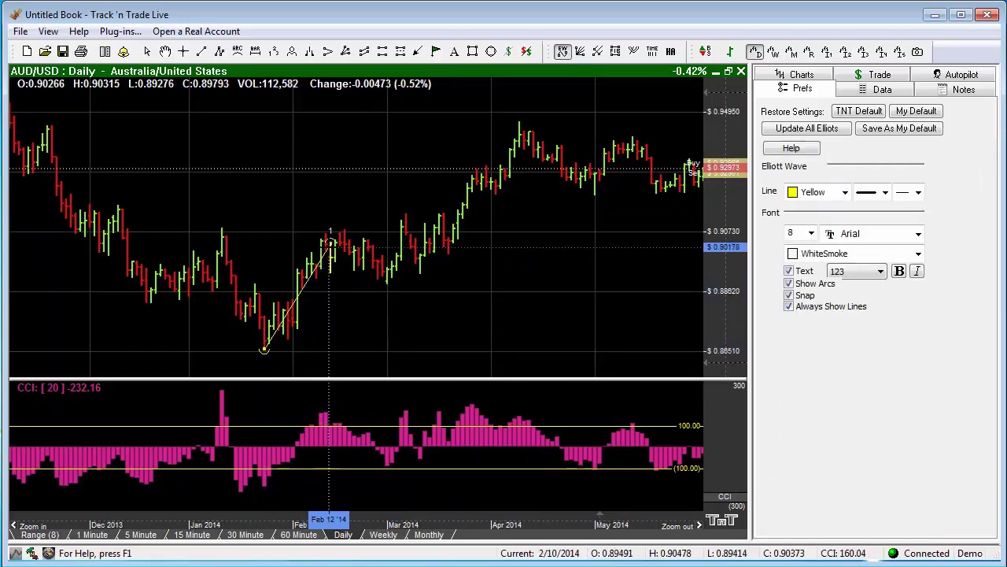
left_click(343, 228)
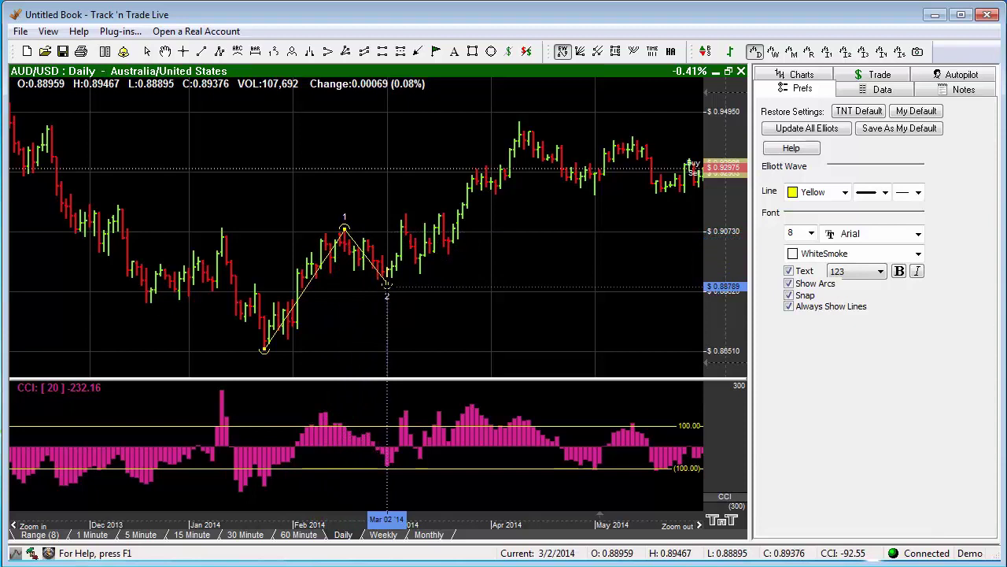
left_click(386, 282)
left_click(405, 213)
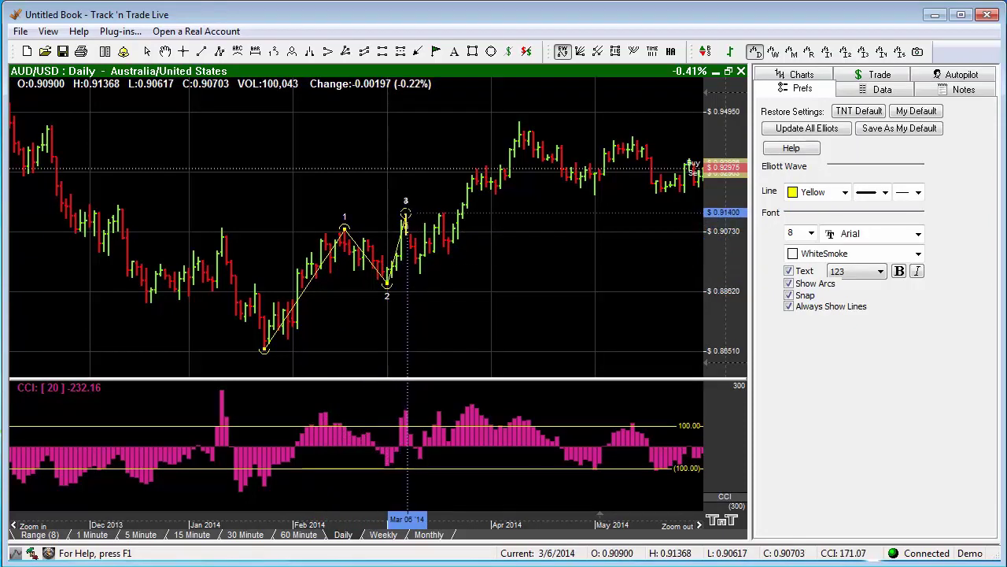
left_click(420, 274)
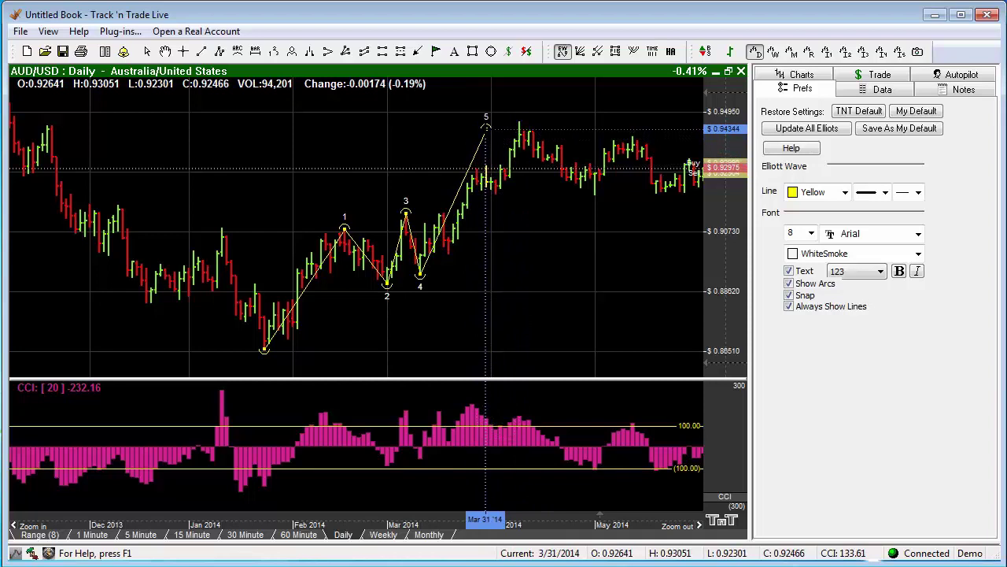
key("Escape")
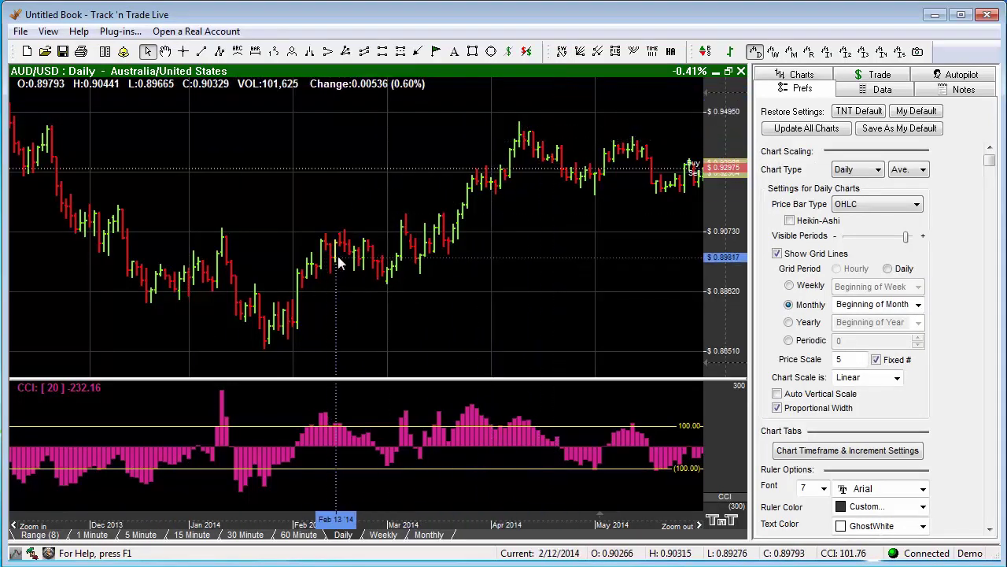
Draw the Elliott wave from the Jan 23 low through points 1–5 and A–C, lowering point A
left_click(562, 52)
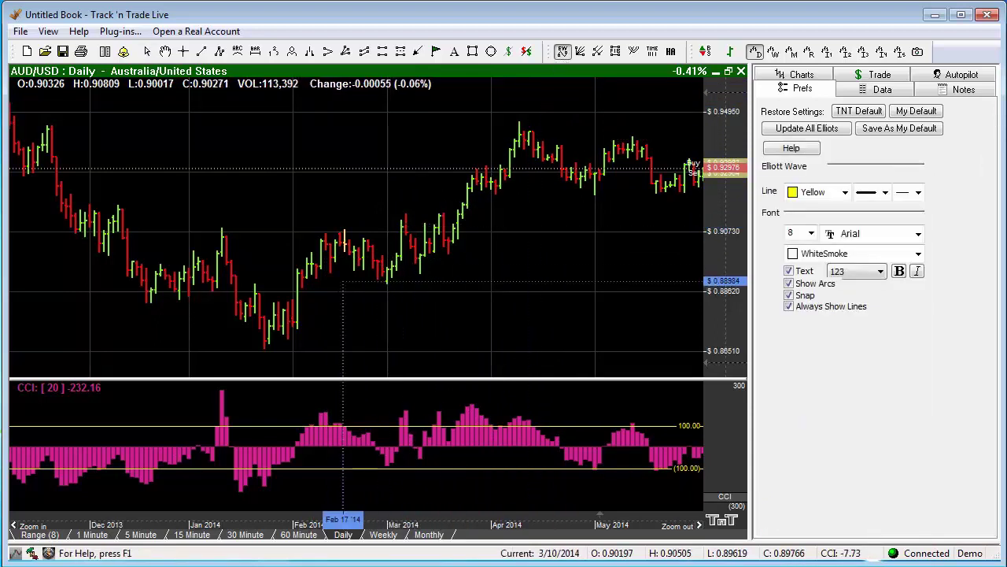
left_click(264, 348)
left_click(339, 234)
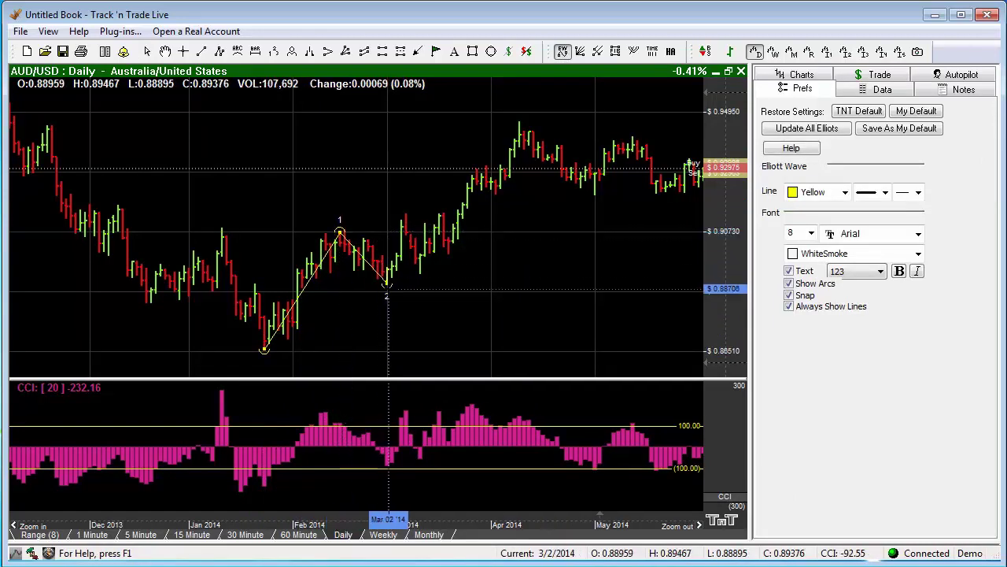
left_click(386, 284)
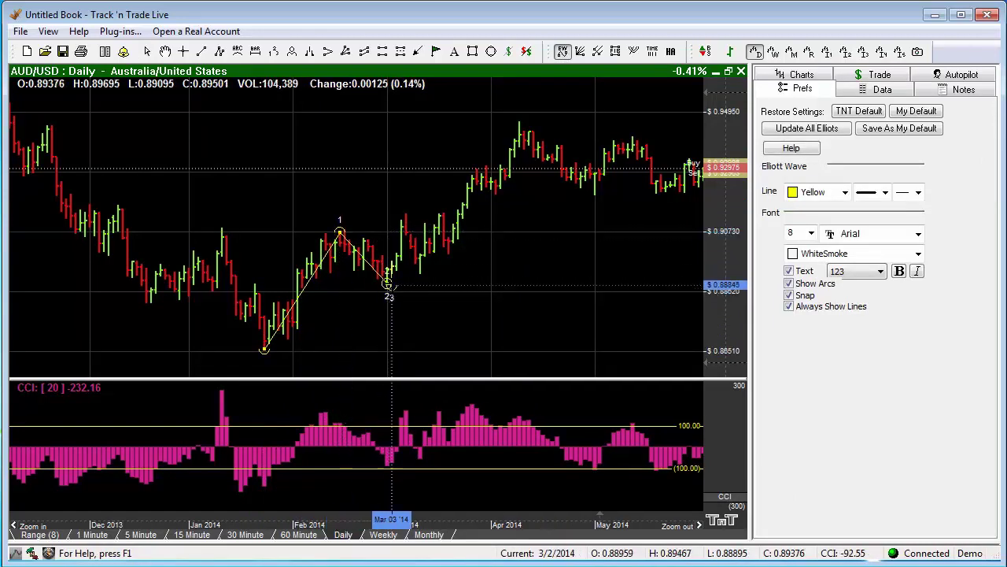
left_click(485, 168)
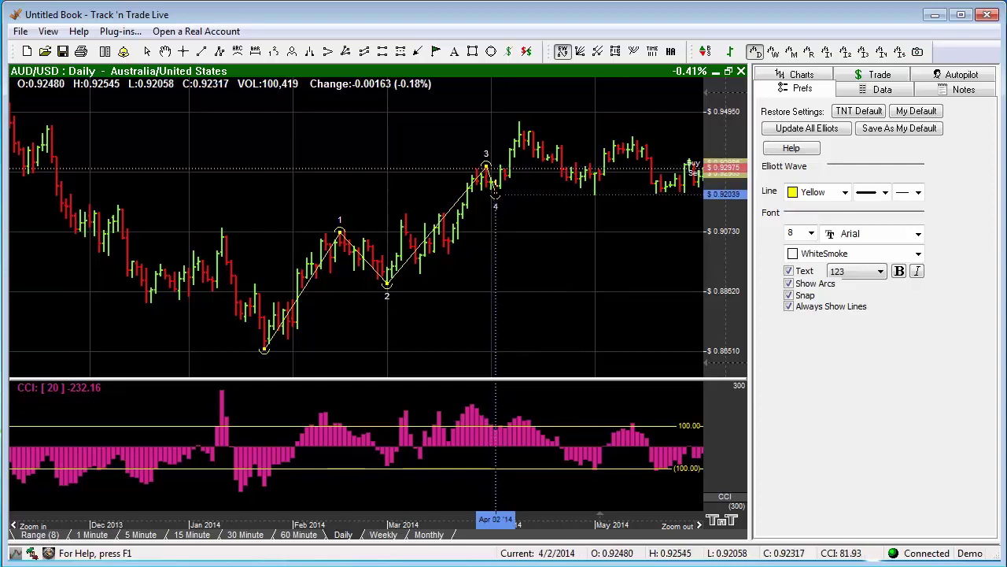
left_click(495, 193)
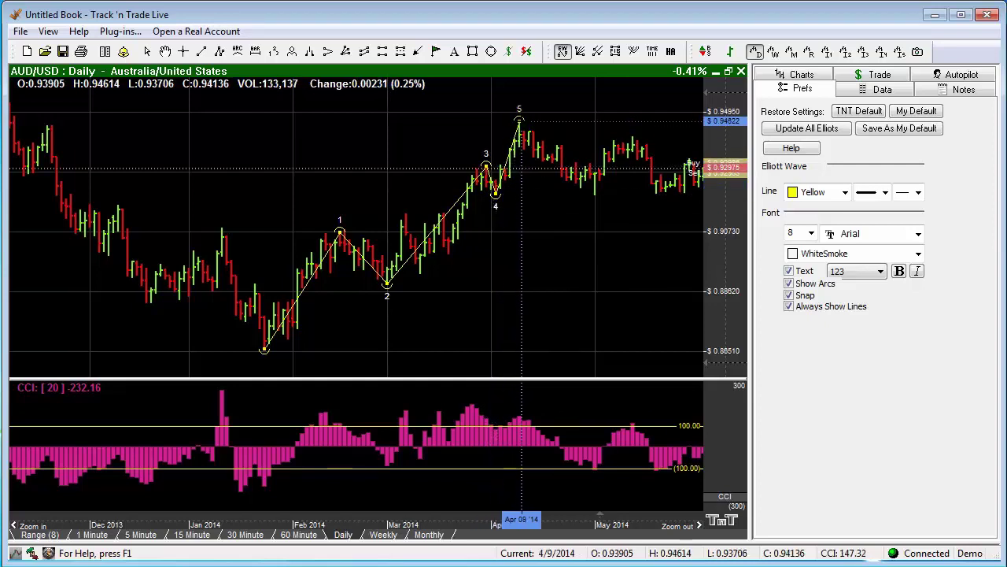
left_click(519, 120)
left_click(594, 193)
left_click(633, 137)
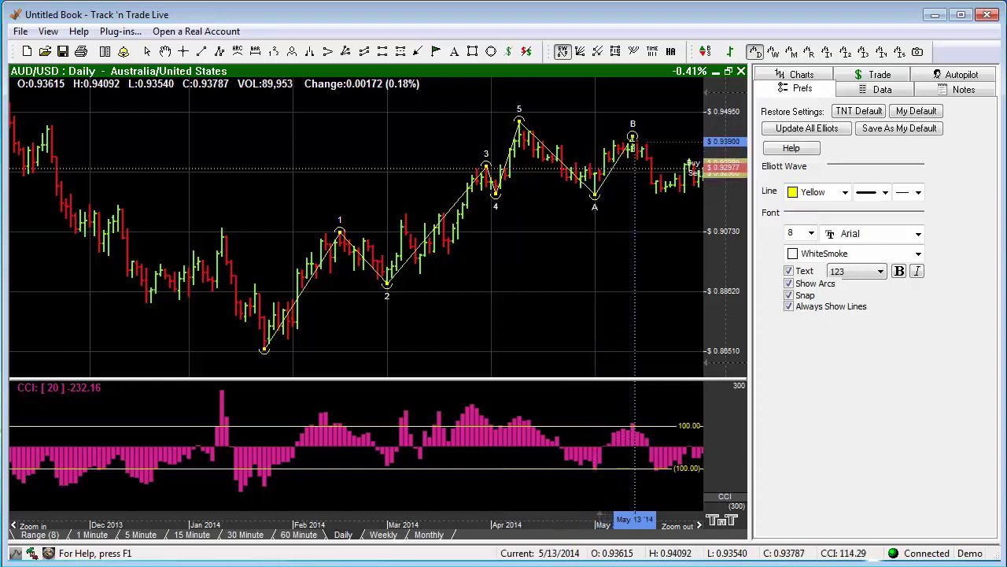
left_click(657, 193)
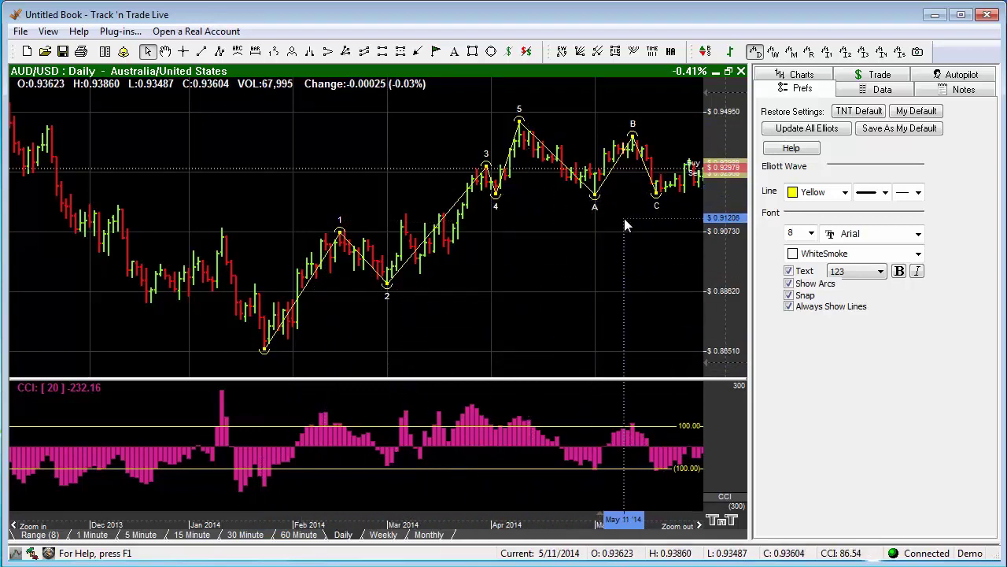
mouse_move(596, 197)
left_mouse_down()
mouse_move(540, 240)
mouse_move(596, 204)
left_mouse_up()
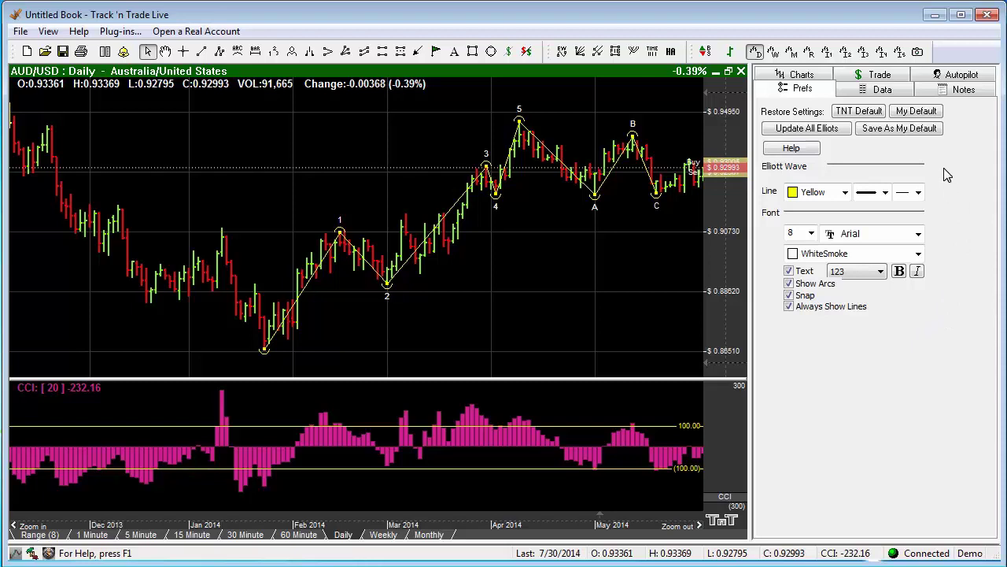
Make the Elliott wave lines red and dotted, with a new line width
left_click(845, 193)
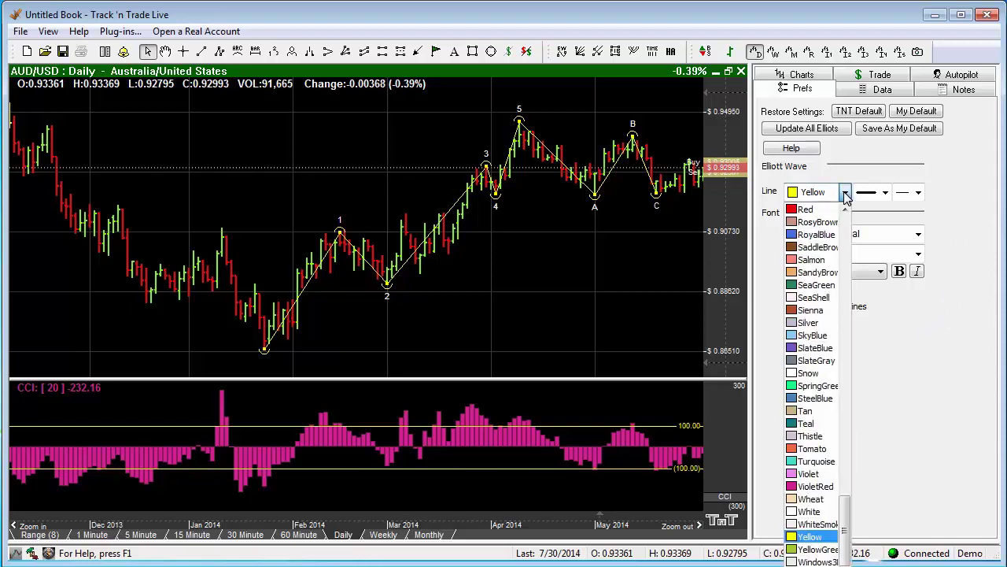
left_click(833, 211)
left_click(884, 193)
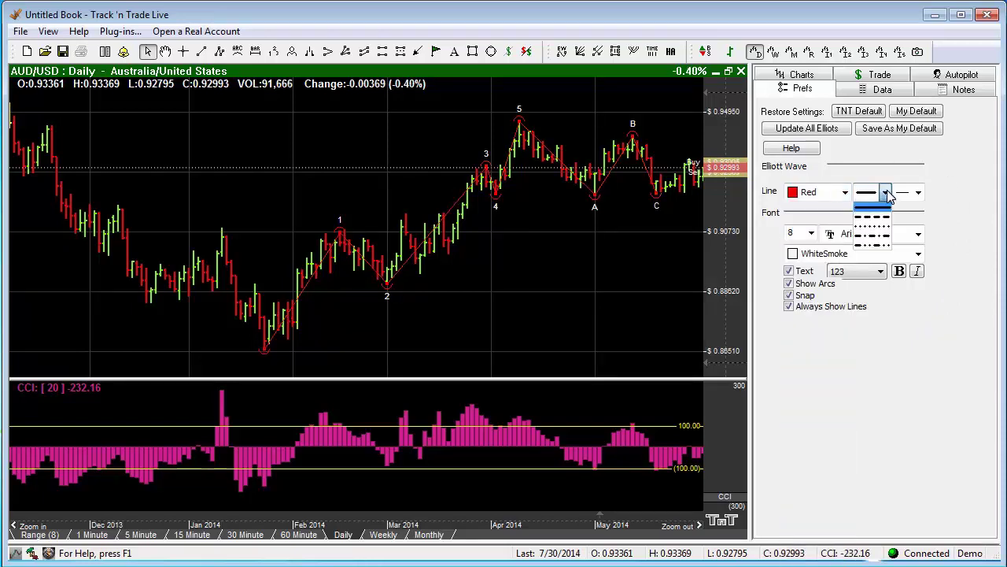
left_click(869, 227)
left_click(919, 194)
left_click(911, 225)
Set wave labels to size 10 bold Roman numerals, toggle arcs, and enable snapping
left_click(811, 234)
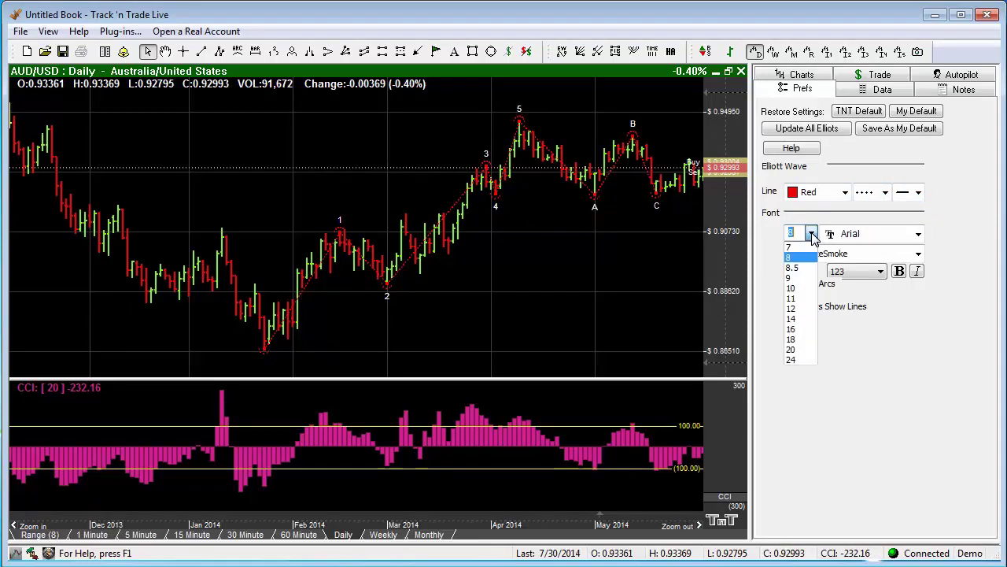
left_click(796, 293)
left_click(900, 271)
left_click(880, 272)
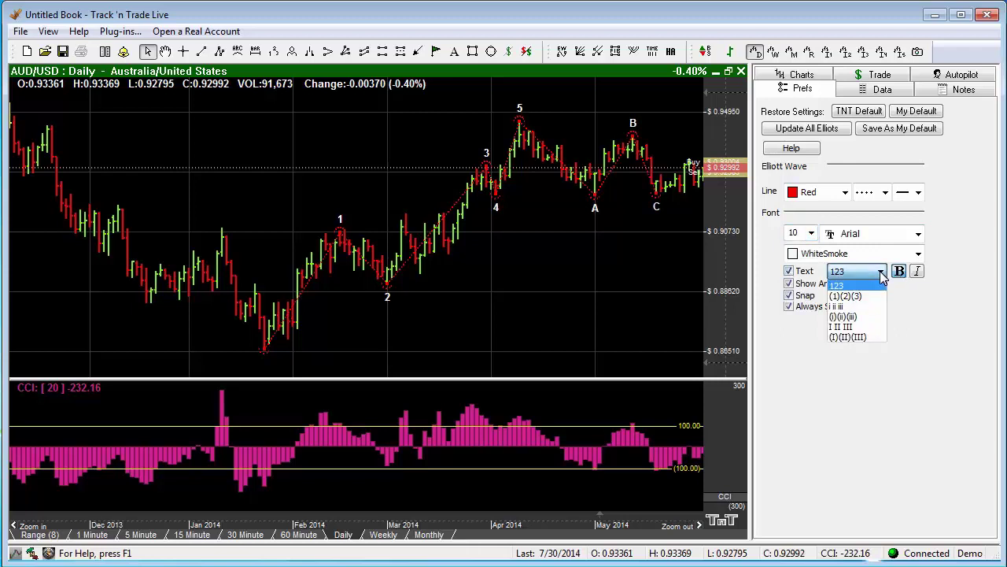
left_click(871, 326)
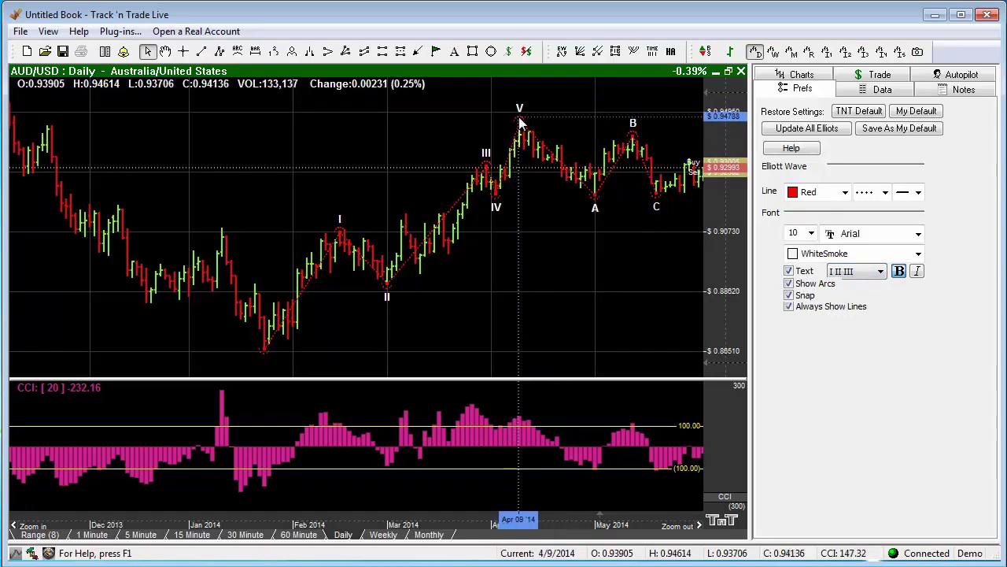
left_click(789, 283)
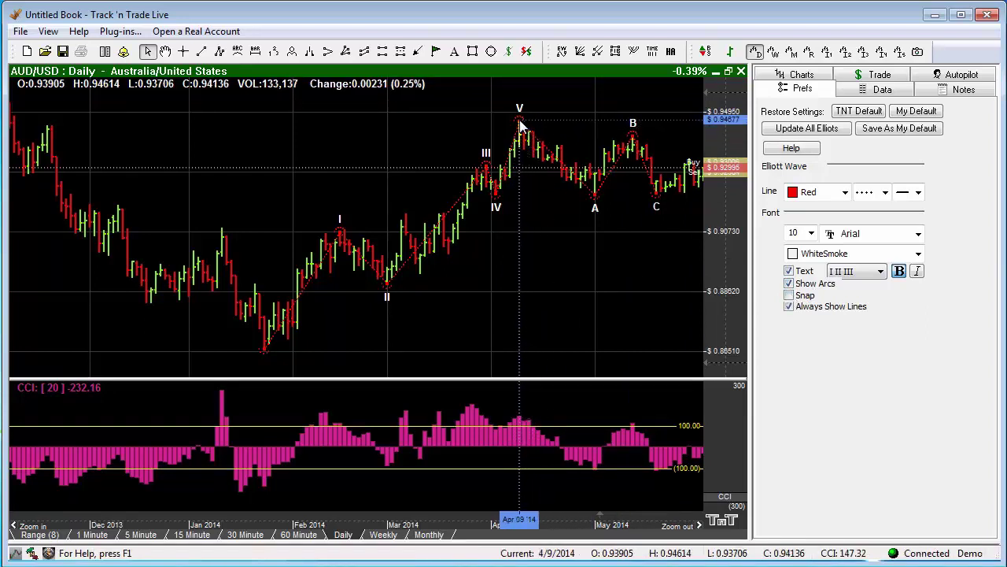
left_click(790, 295)
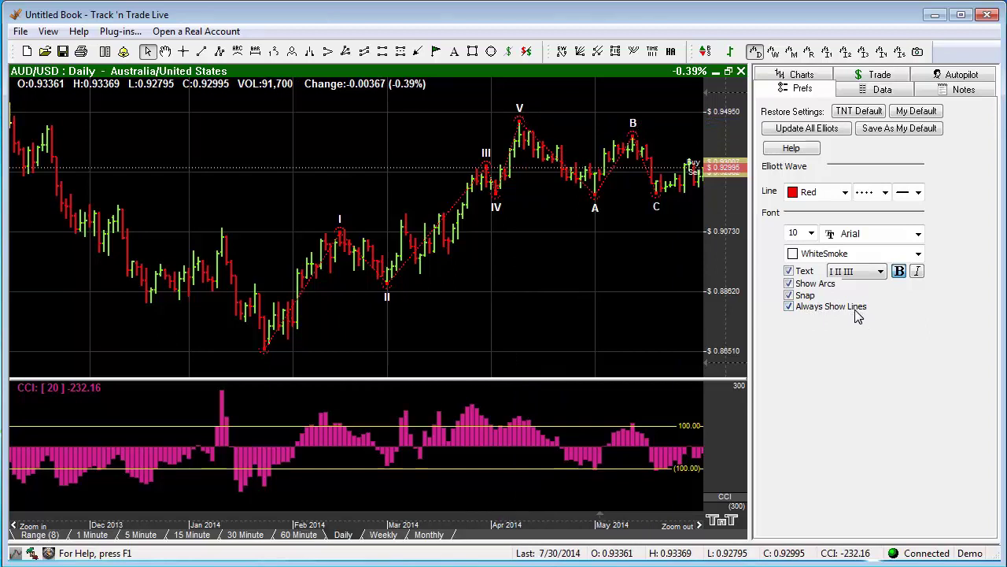
left_click(788, 306)
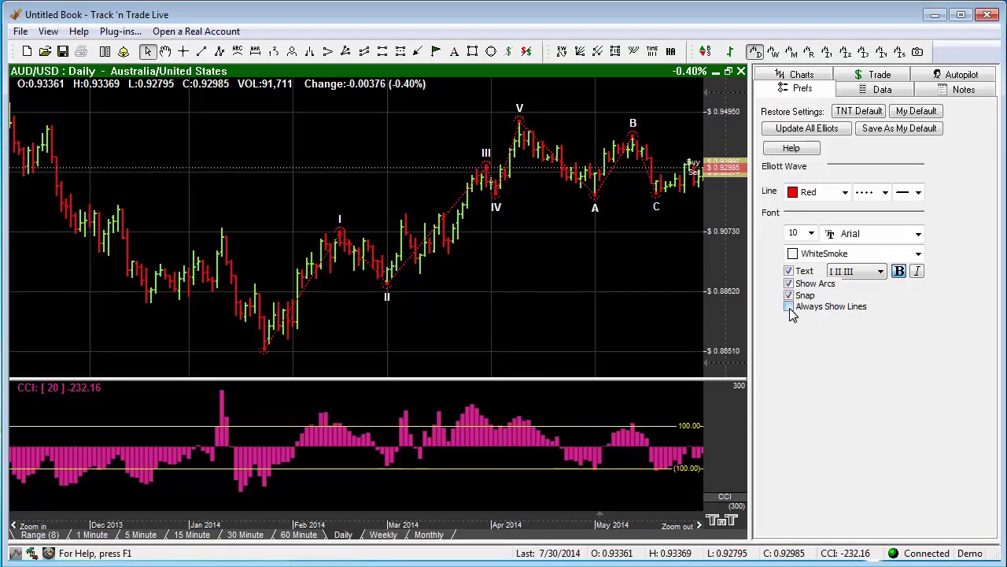
left_click(549, 273)
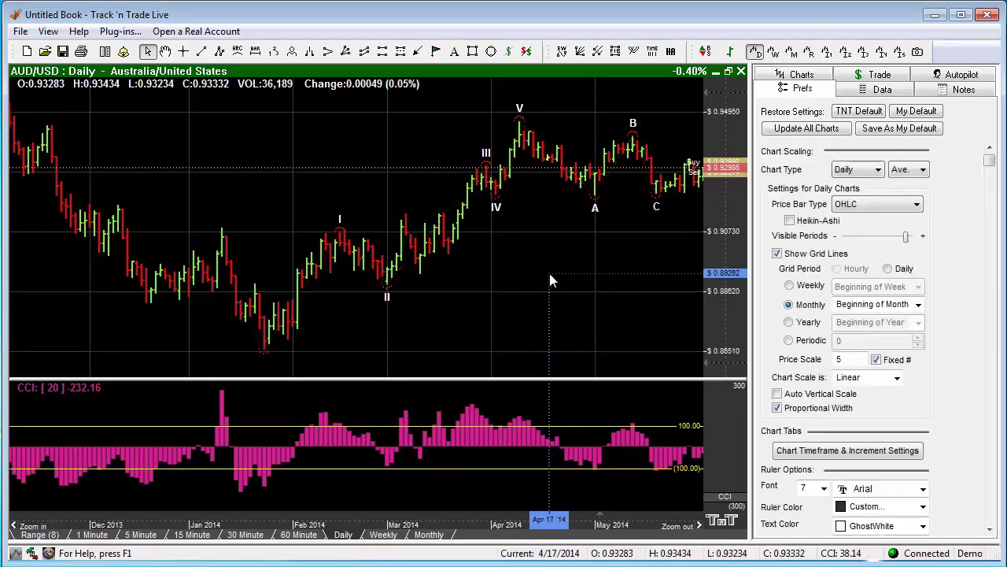
left_click(487, 174)
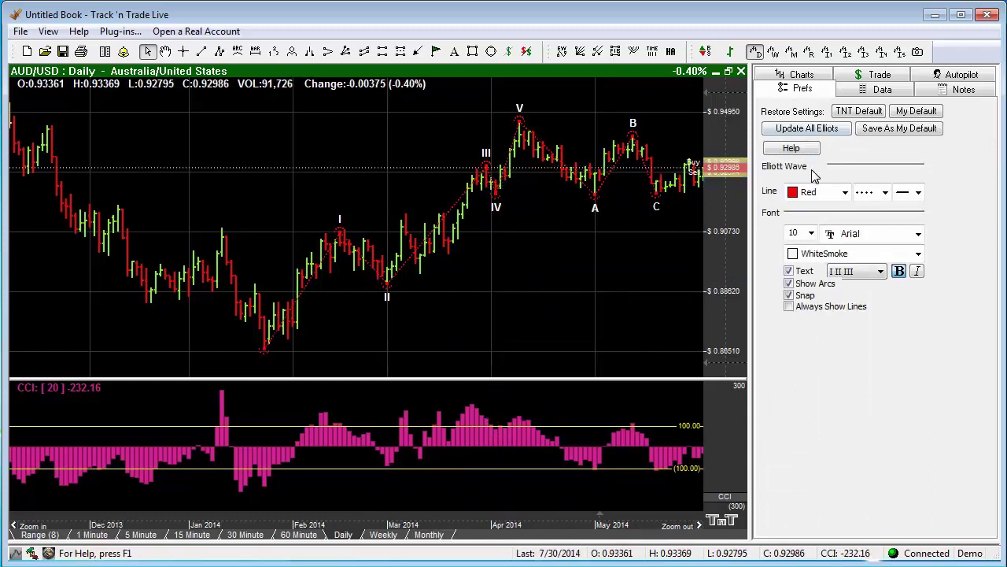
left_click(788, 306)
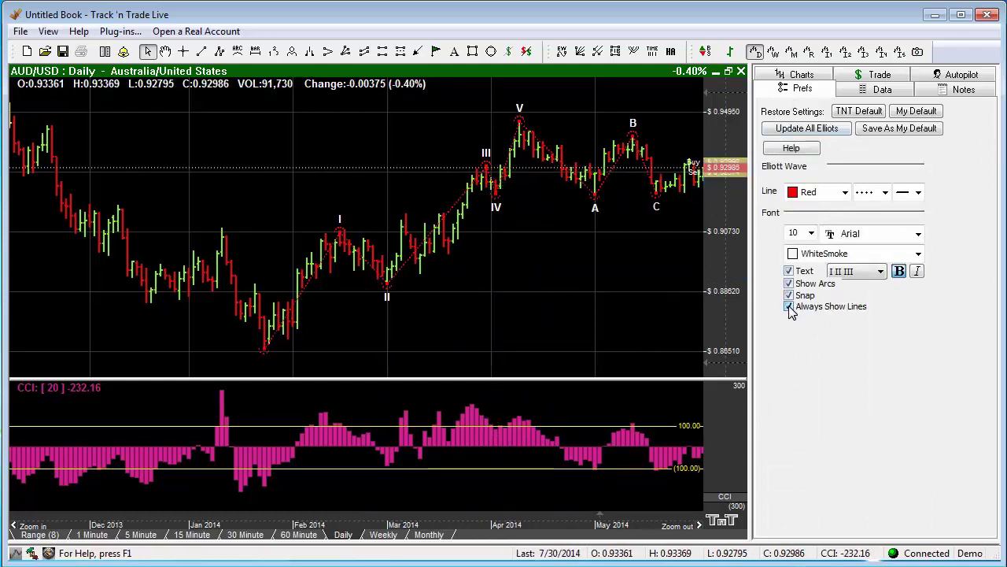
left_click(535, 273)
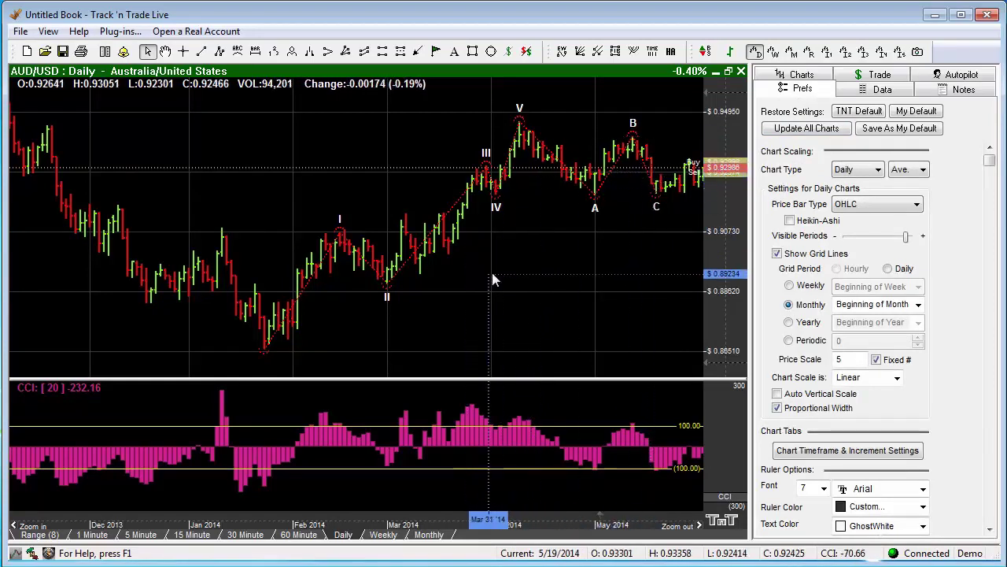
left_click(619, 299)
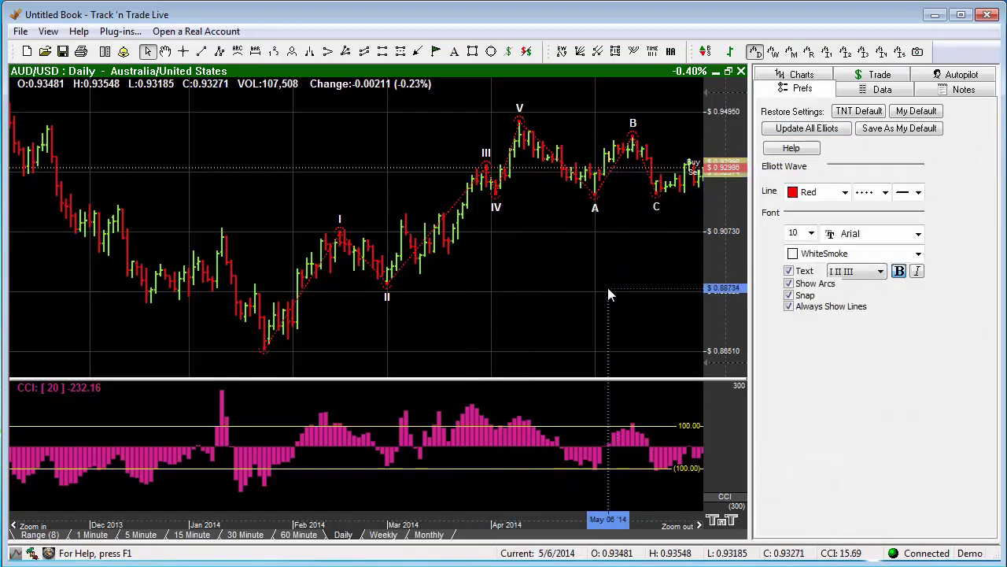
Delete the red Elliott wave from the AUD/USD chart after dismissing its context menu
right_click(485, 168)
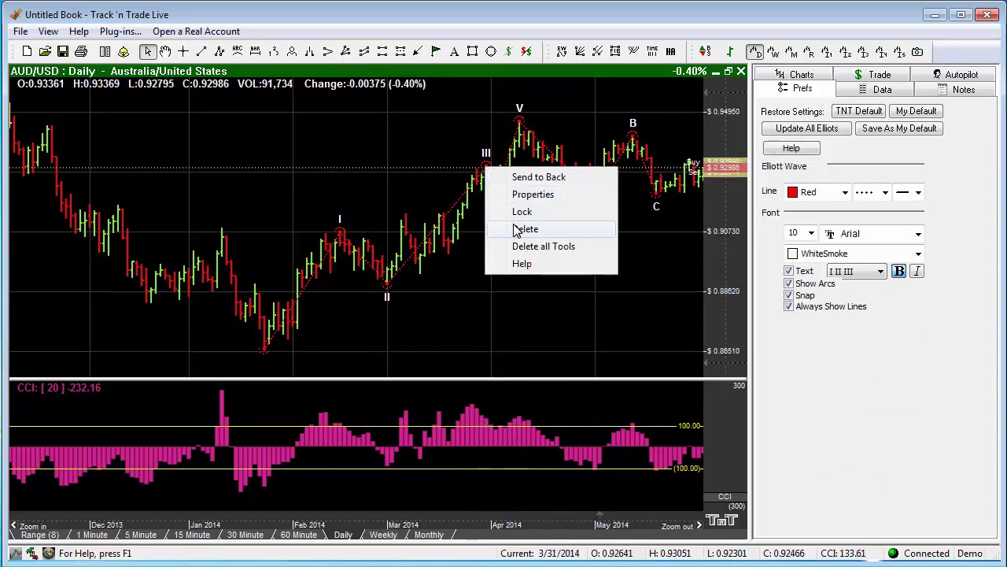
left_click(487, 174)
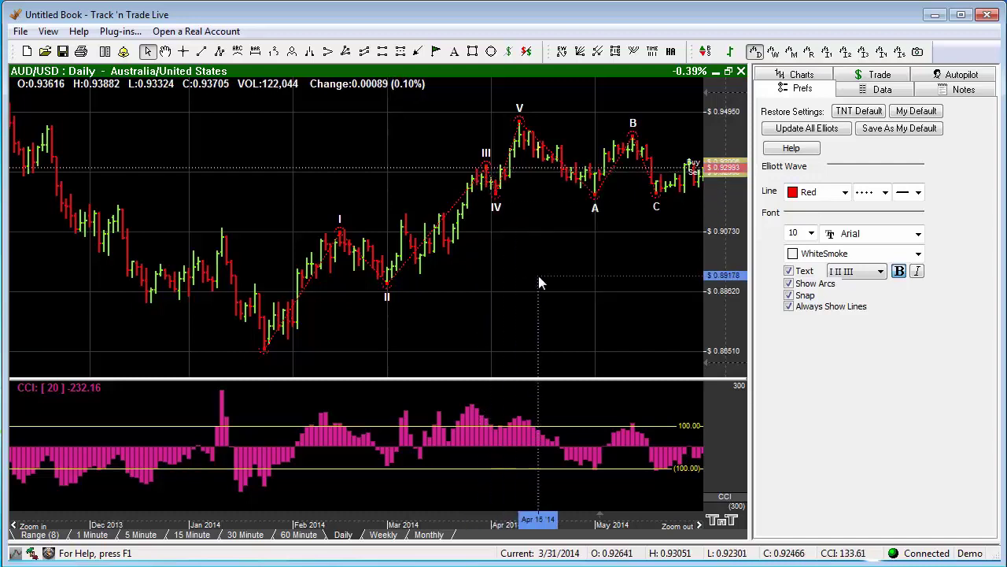
key("Delete")
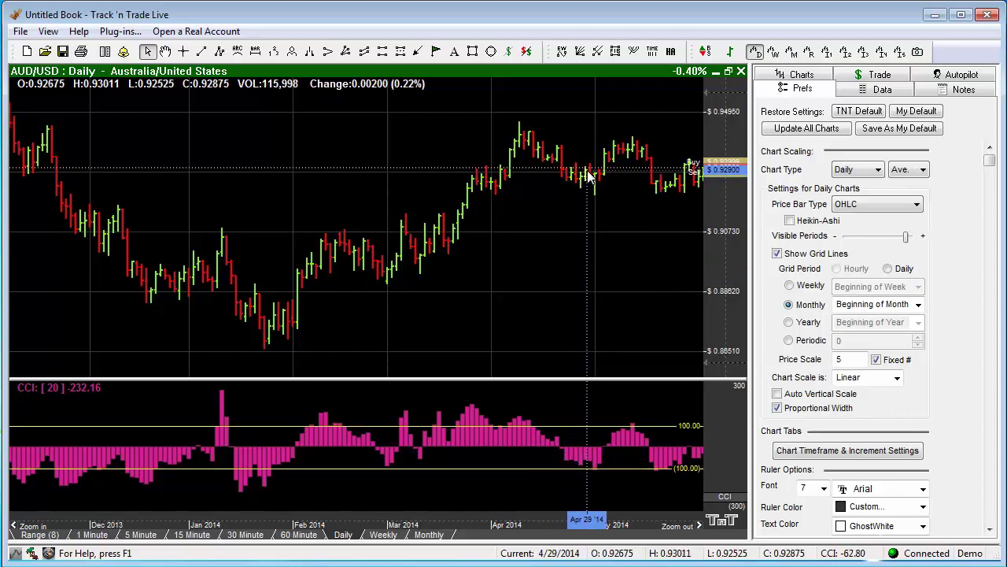
left_click(580, 52)
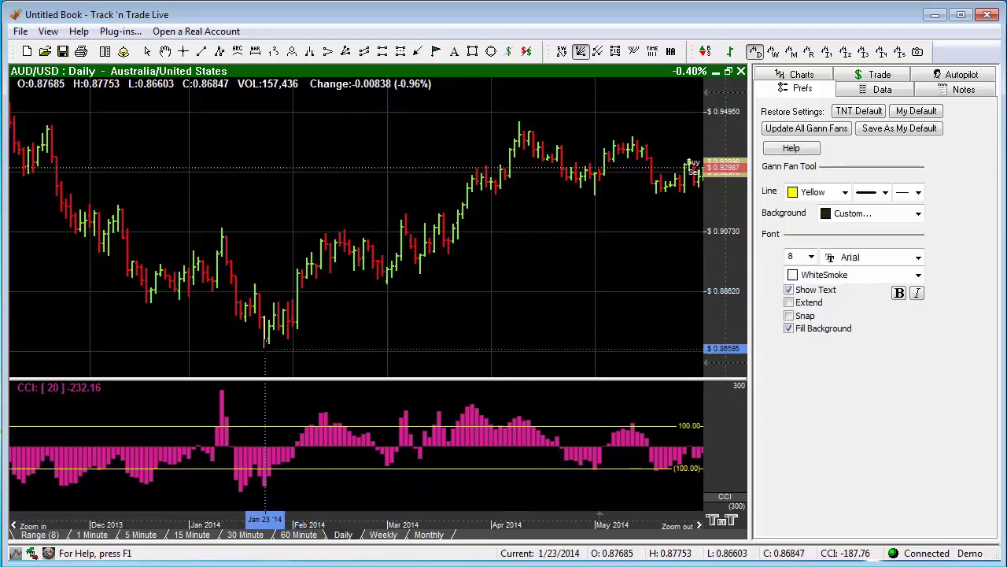
left_click_drag(264, 348, 521, 122)
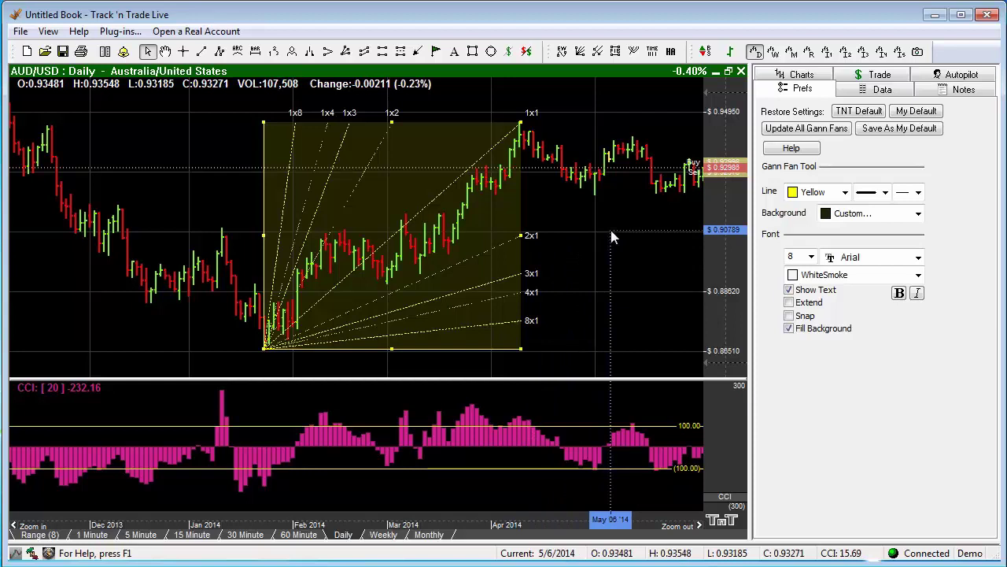
right_click(431, 187)
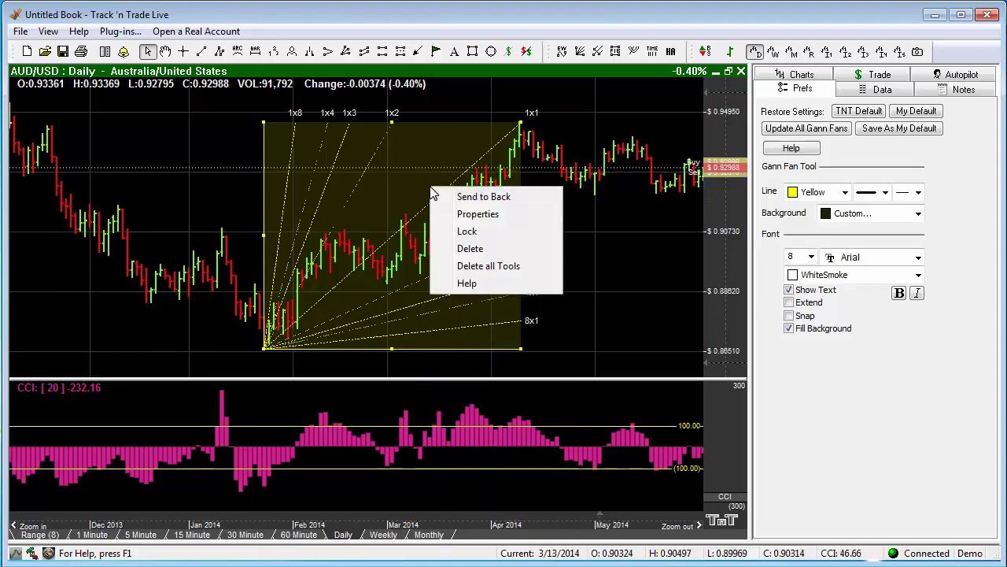
left_click(471, 249)
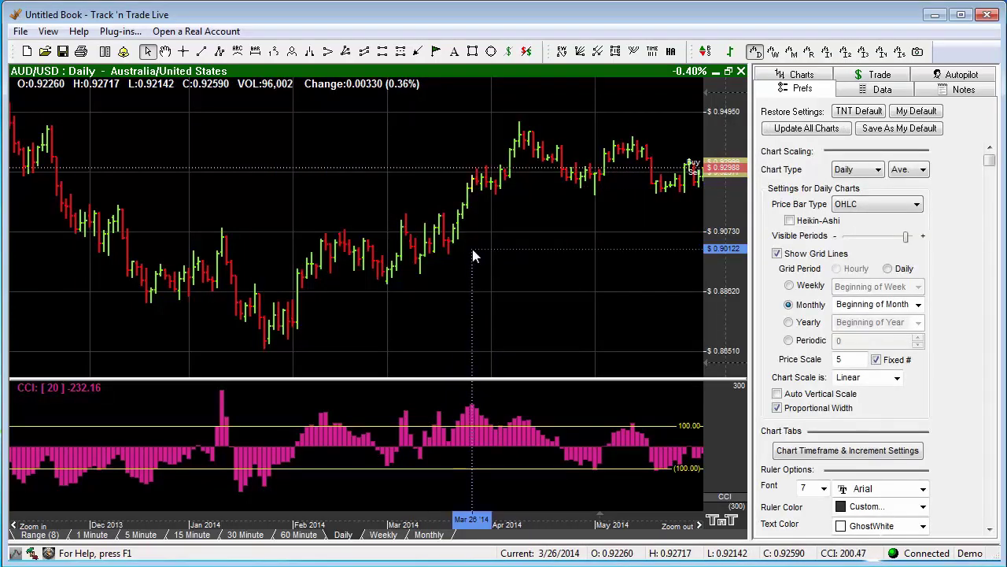
Draw a Gann fan from the January 23 low up to the early-April high
left_click(580, 52)
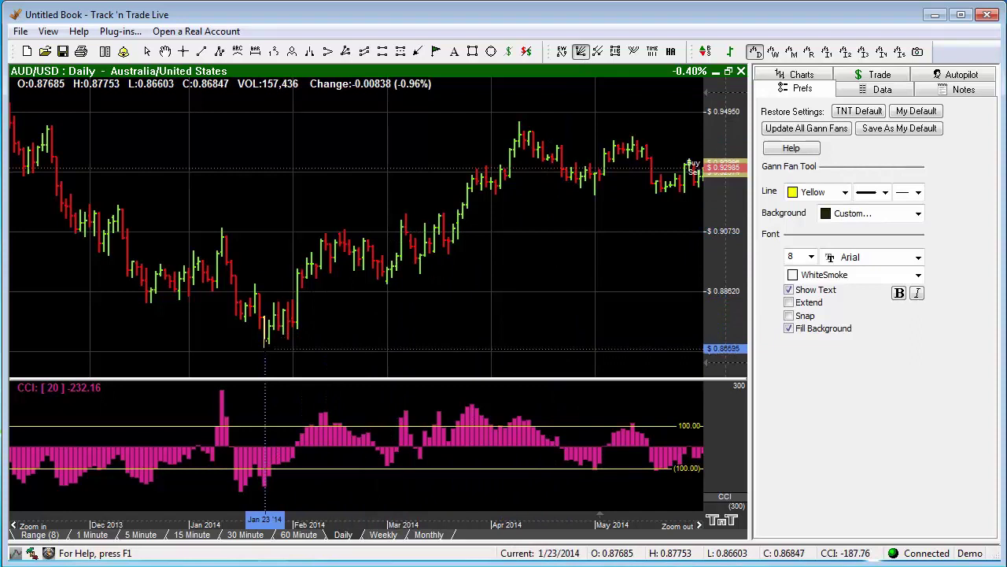
mouse_move(264, 348)
left_mouse_down()
mouse_move(317, 291)
mouse_move(340, 290)
mouse_move(342, 304)
mouse_move(319, 241)
mouse_move(379, 215)
mouse_move(423, 250)
mouse_move(417, 284)
mouse_move(338, 207)
mouse_move(370, 139)
mouse_move(445, 190)
mouse_move(438, 254)
mouse_move(441, 150)
mouse_move(530, 121)
mouse_move(583, 147)
mouse_move(653, 140)
mouse_move(472, 174)
mouse_move(427, 212)
mouse_move(435, 164)
mouse_move(510, 129)
mouse_move(512, 118)
mouse_move(456, 211)
mouse_move(465, 203)
mouse_move(481, 135)
mouse_move(461, 143)
mouse_move(433, 179)
mouse_move(446, 167)
mouse_move(485, 166)
mouse_move(490, 118)
mouse_move(344, 244)
mouse_move(395, 233)
mouse_move(493, 170)
left_mouse_up()
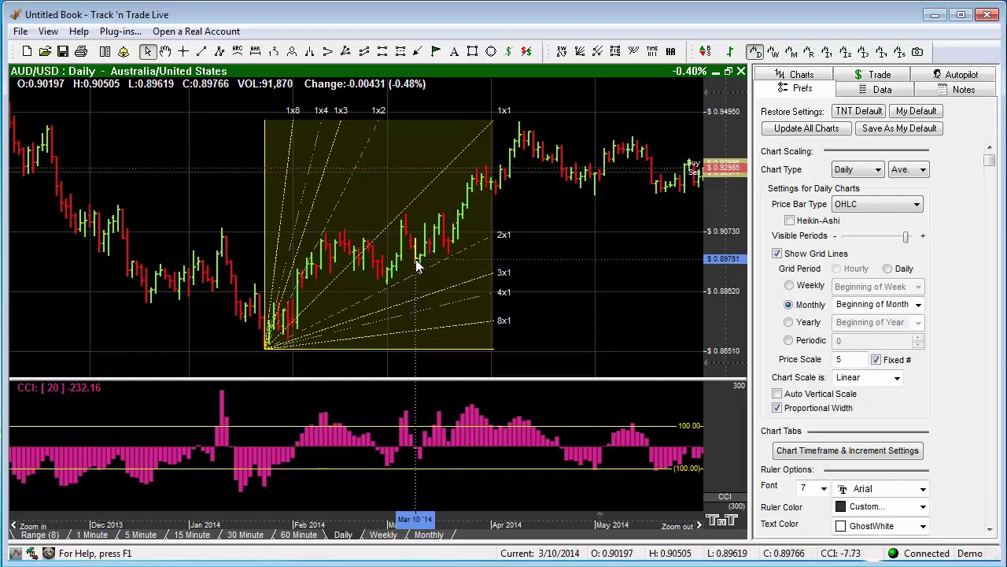
Give the Gann fan red lines and size-9 labels, with extend and snap switched off
left_click(456, 192)
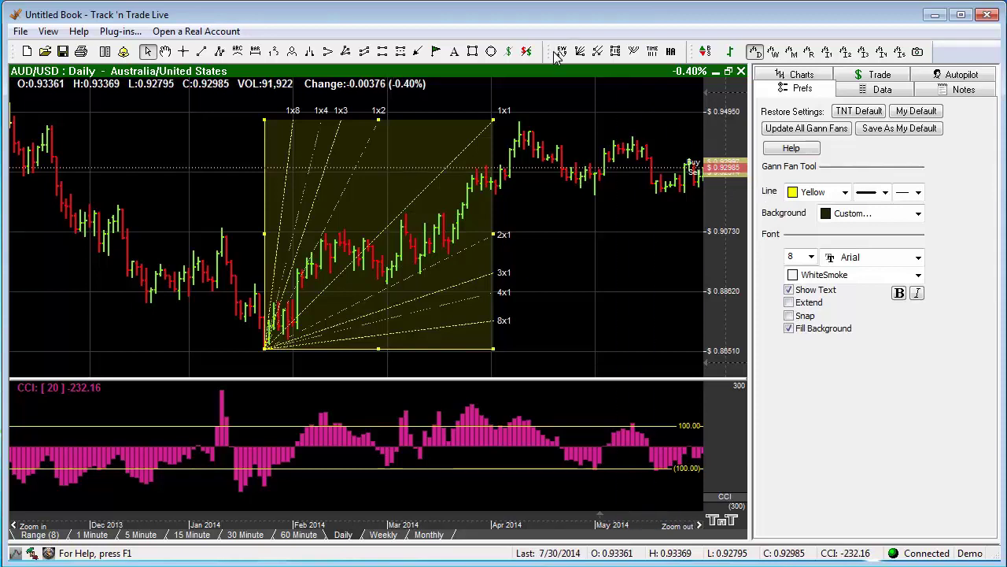
left_click(846, 192)
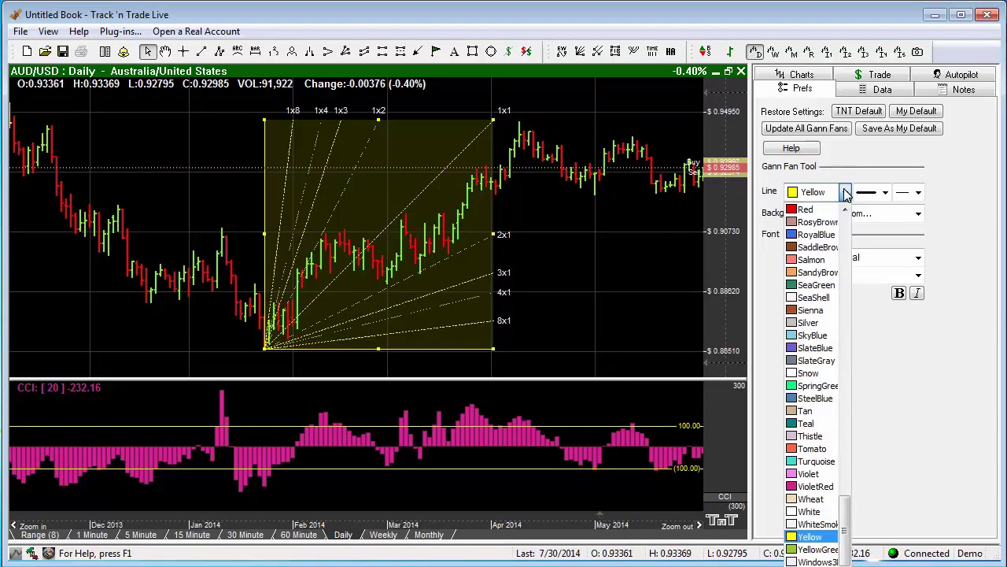
left_click(814, 206)
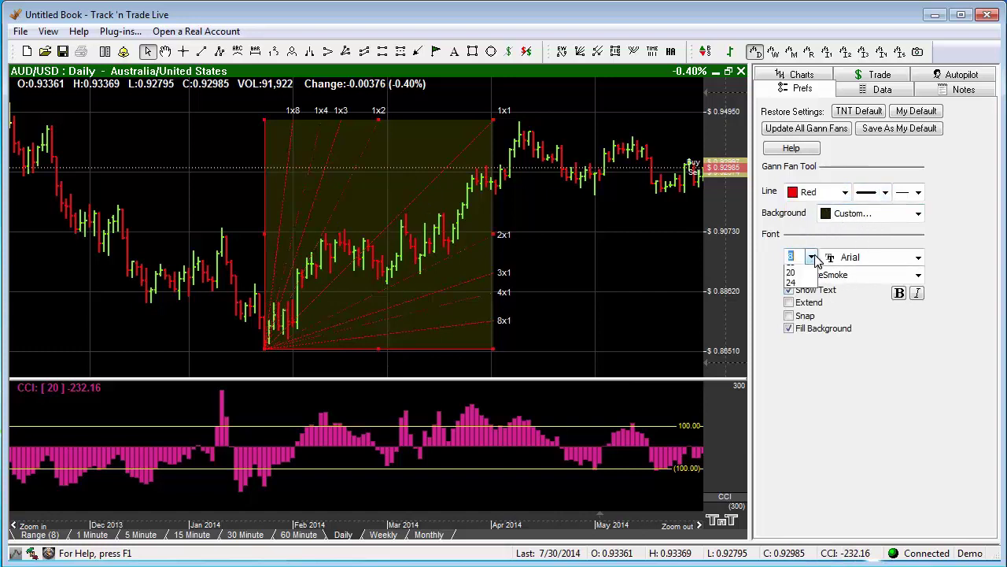
left_click(811, 311)
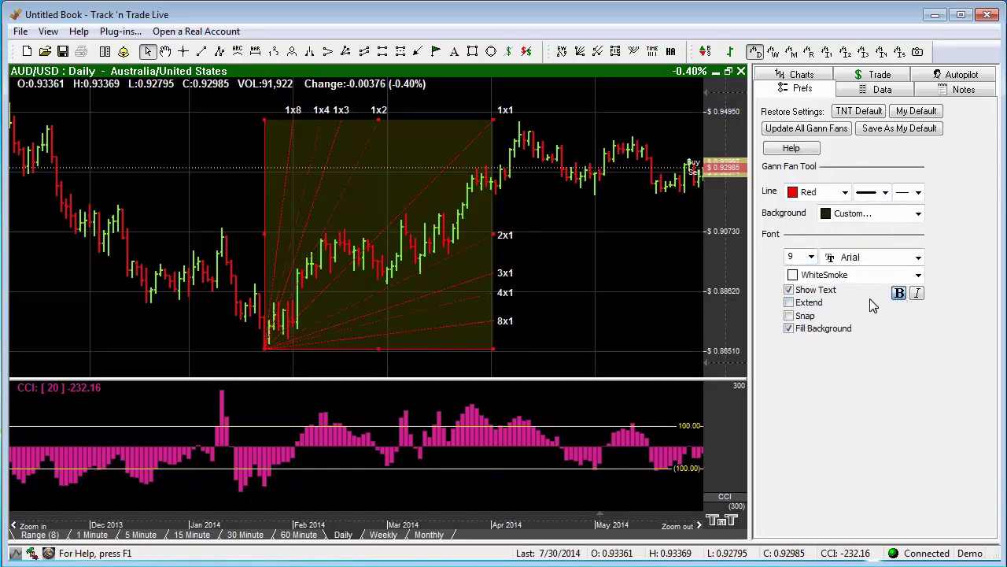
left_click(789, 317)
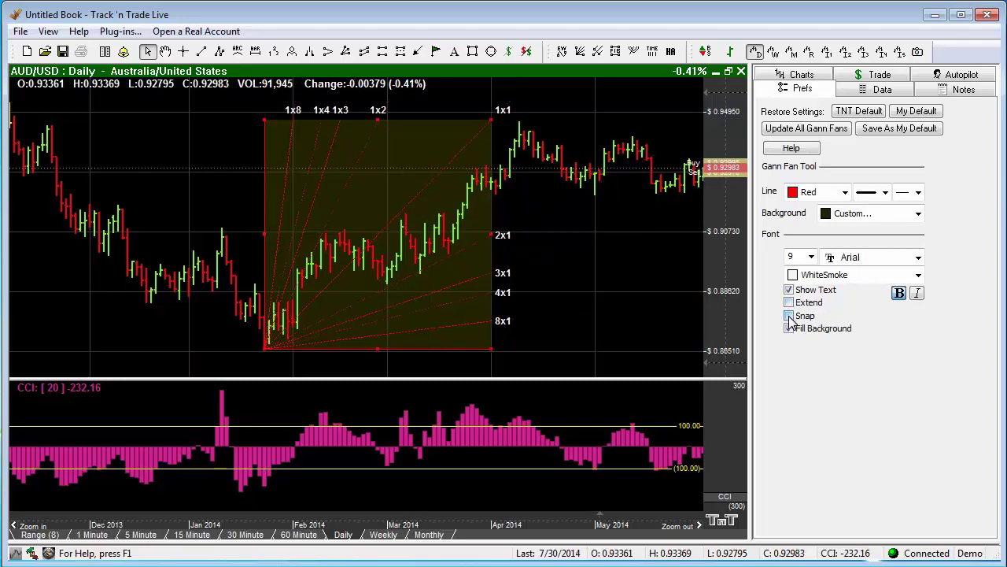
left_click(789, 317)
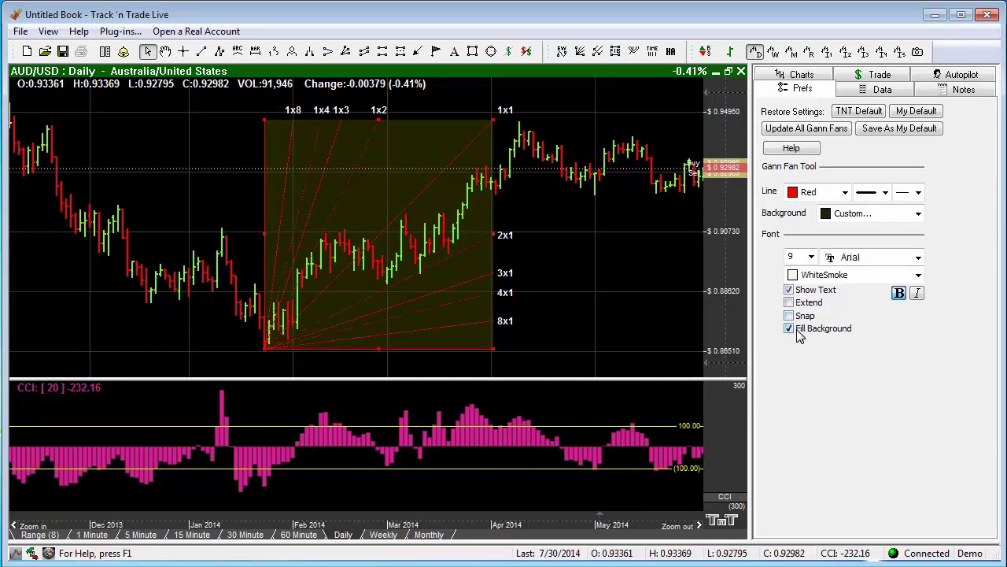